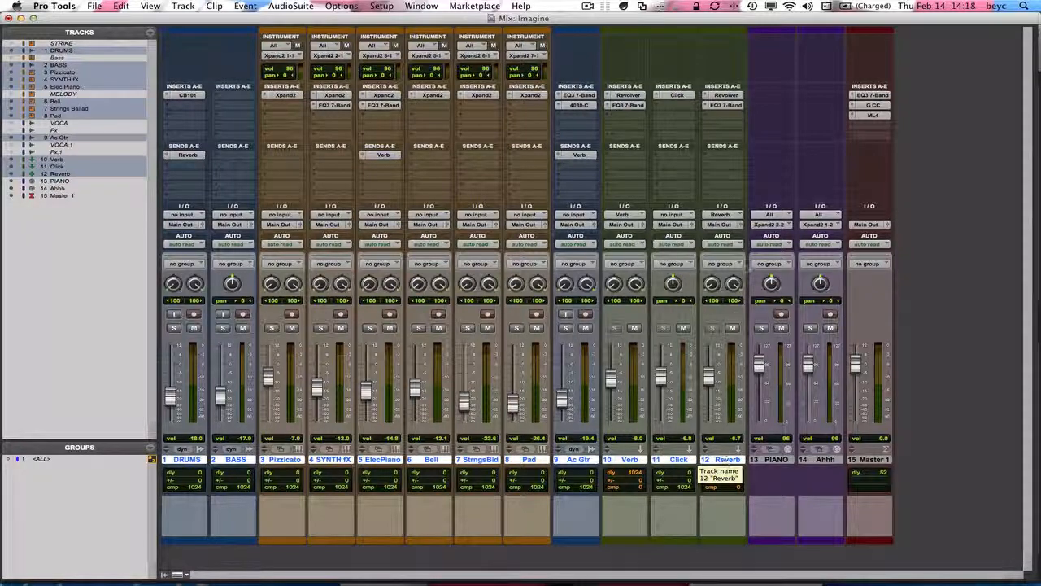
# Route the outputs of the selected tracks to a new stereo Aux Input track named sAll
pyautogui.click(720, 225)
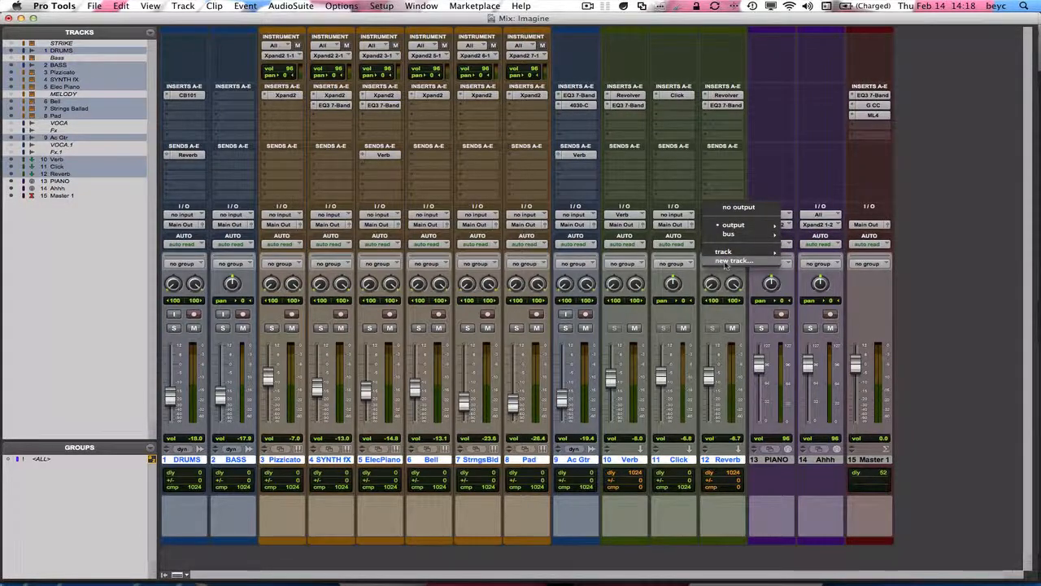
pyautogui.click(731, 262)
pyautogui.moveTo(595, 188); pyautogui.dragTo(560, 132)
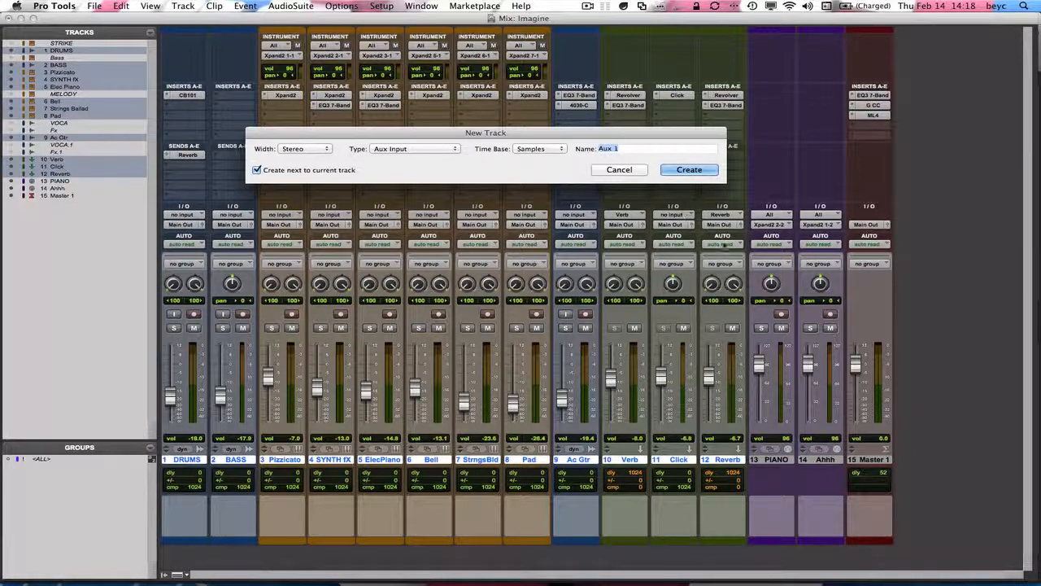
pyautogui.write('sAll')
pyautogui.press('Return')
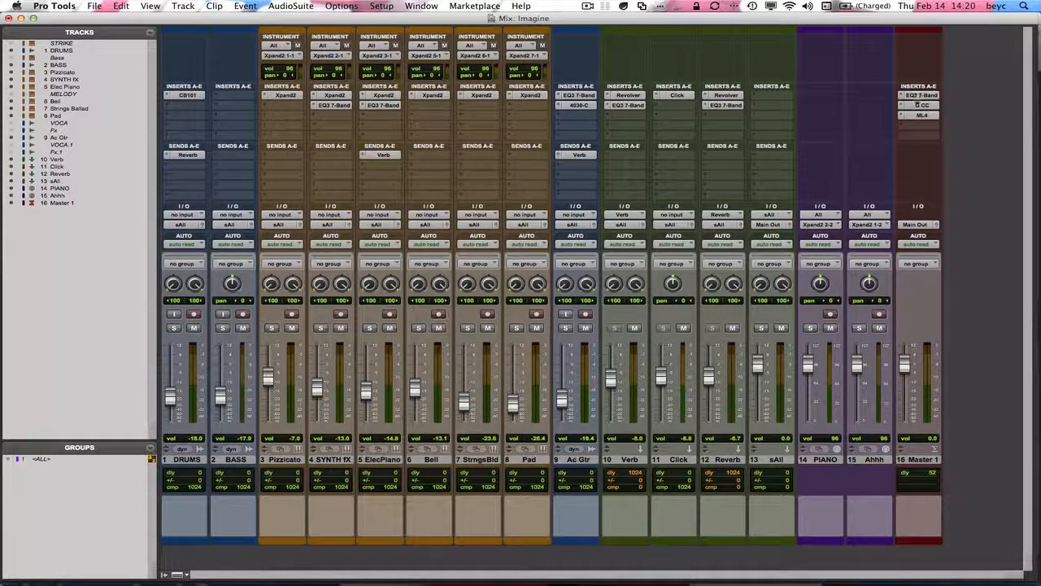
# Move the EQ3 7-Band, G CC and ML4 inserts from Master 1 to the same slots on sAll
pyautogui.moveTo(922, 97); pyautogui.dragTo(773, 96)
pyautogui.moveTo(929, 109); pyautogui.dragTo(773, 106)
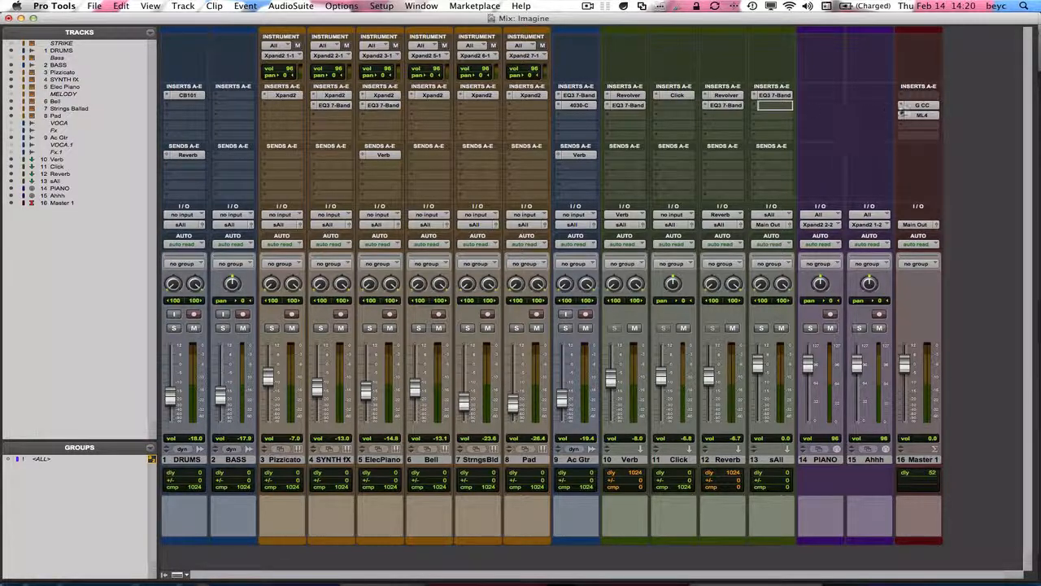
pyautogui.moveTo(902, 116); pyautogui.dragTo(789, 122)
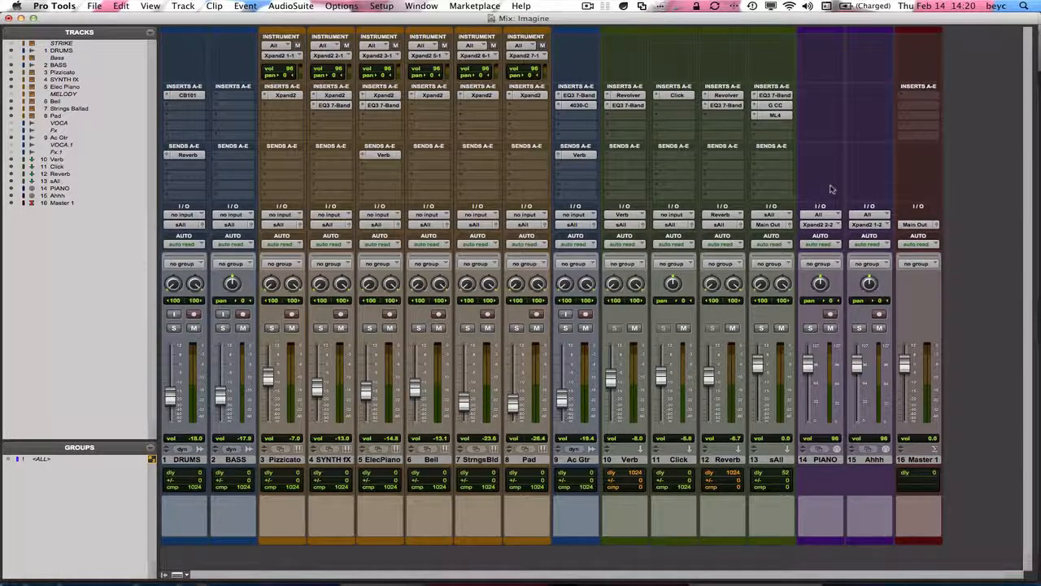
# In the Edit window, move the sAll track below Ahhh, directly above Master 1
pyautogui.press('super+equal')
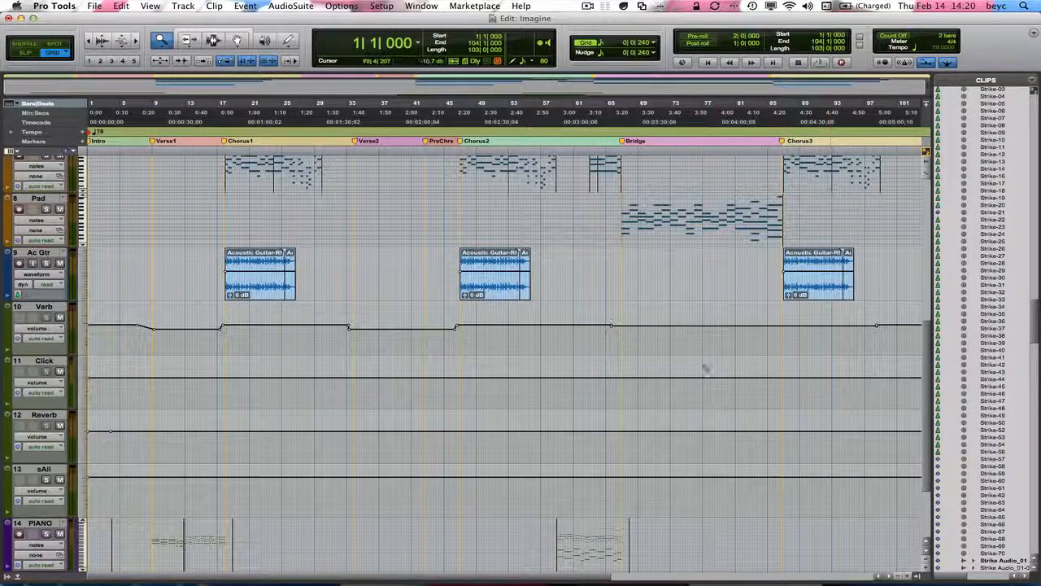
pyautogui.scroll(-5, 704, 362)
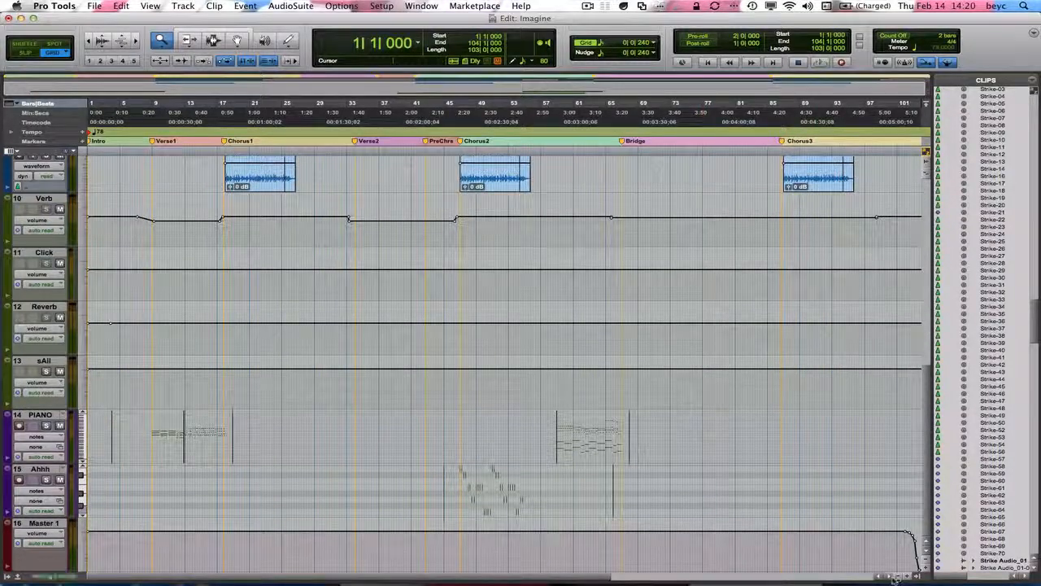
pyautogui.hscroll(5, 892, 577)
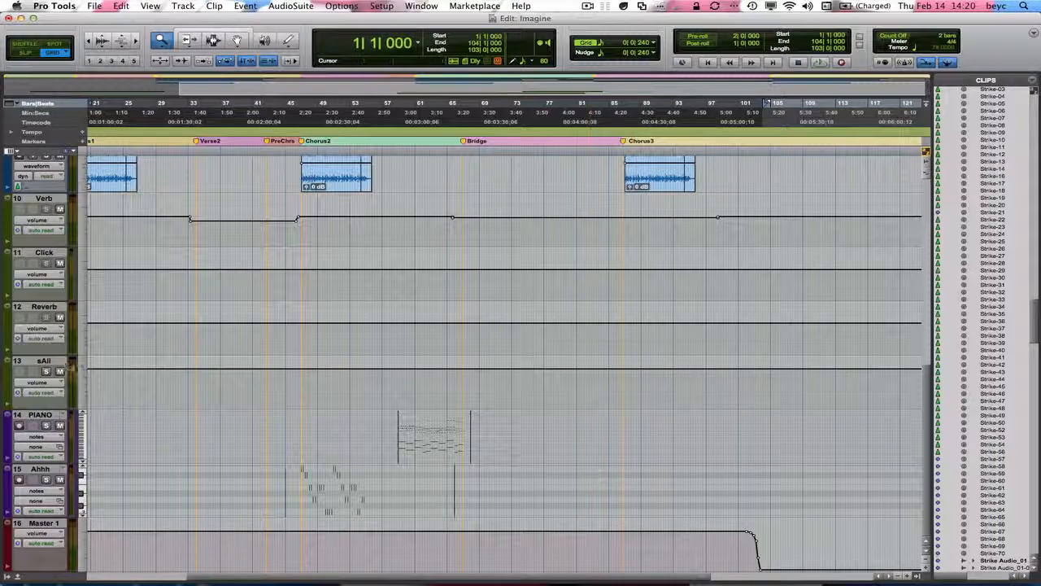
pyautogui.moveTo(62, 364); pyautogui.dragTo(42, 502)
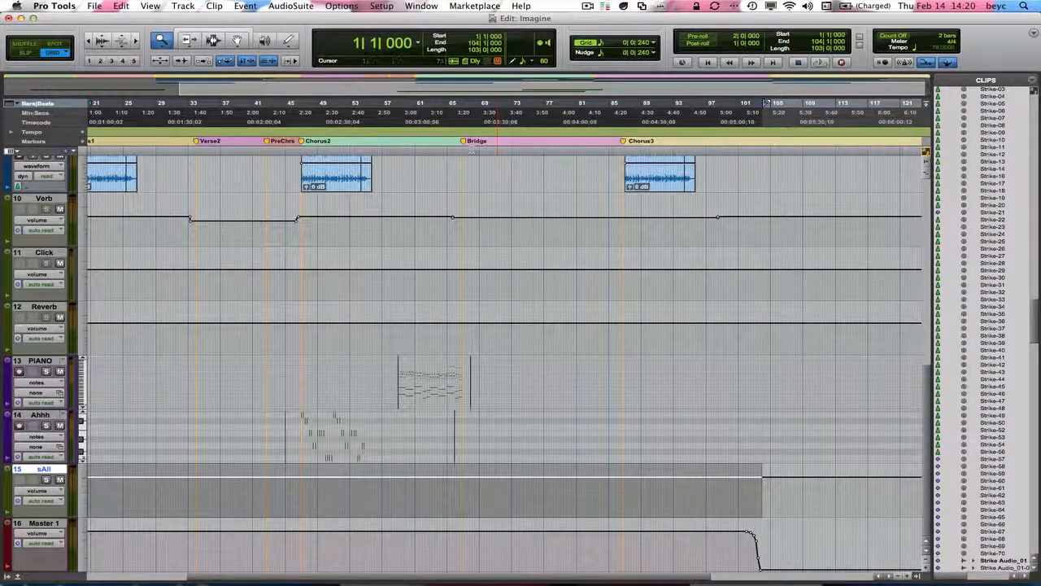
# Copy Master 1's volume automation from the song start through the fade-out onto sAll, and lower sAll's level after the fade to its end level
pyautogui.click(213, 39)
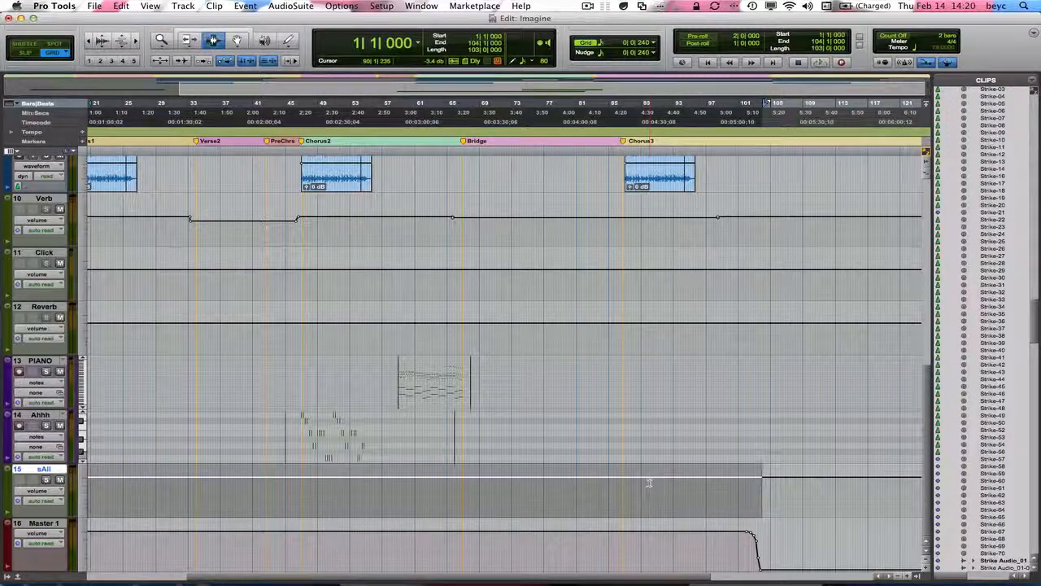
pyautogui.click(771, 563)
pyautogui.hotkey('shift', 'Return')
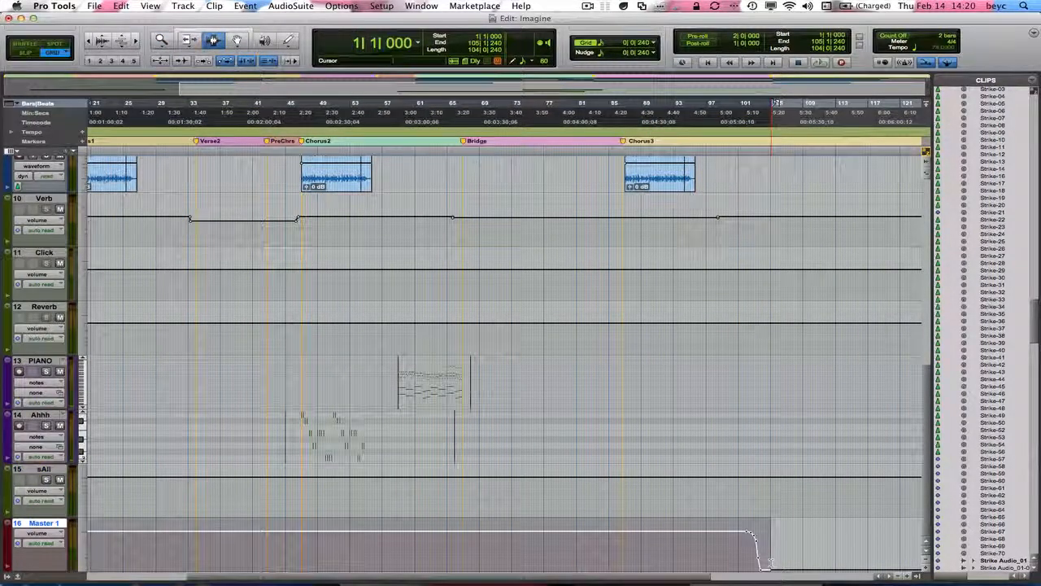
pyautogui.click(120, 6)
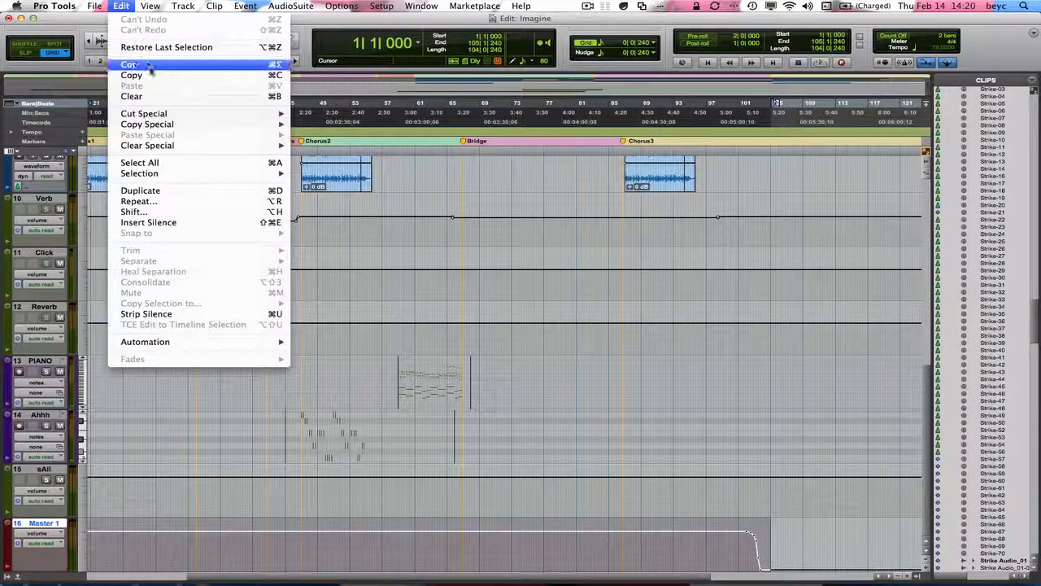
pyautogui.click(150, 73)
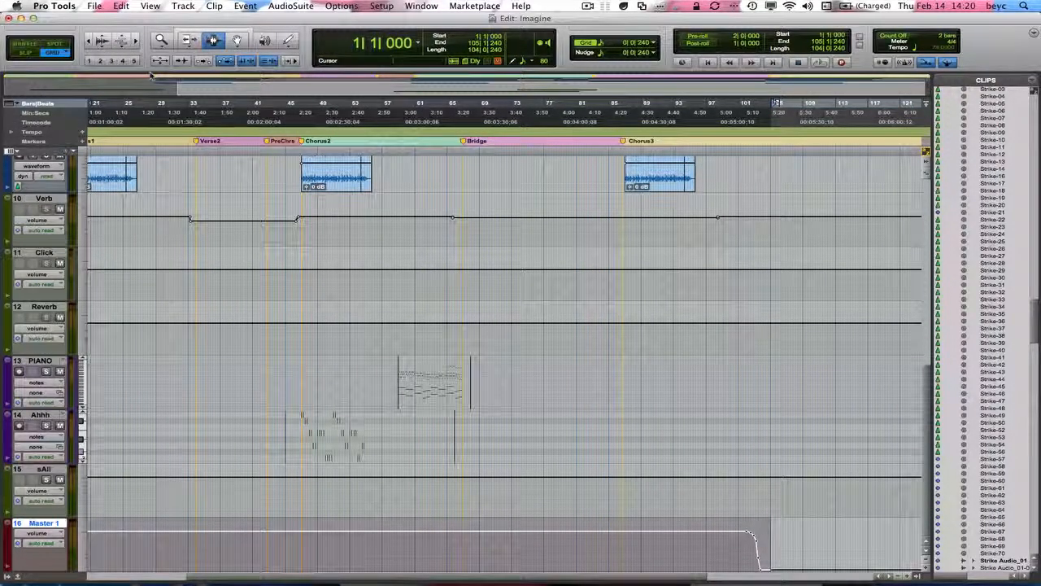
pyautogui.press('p')
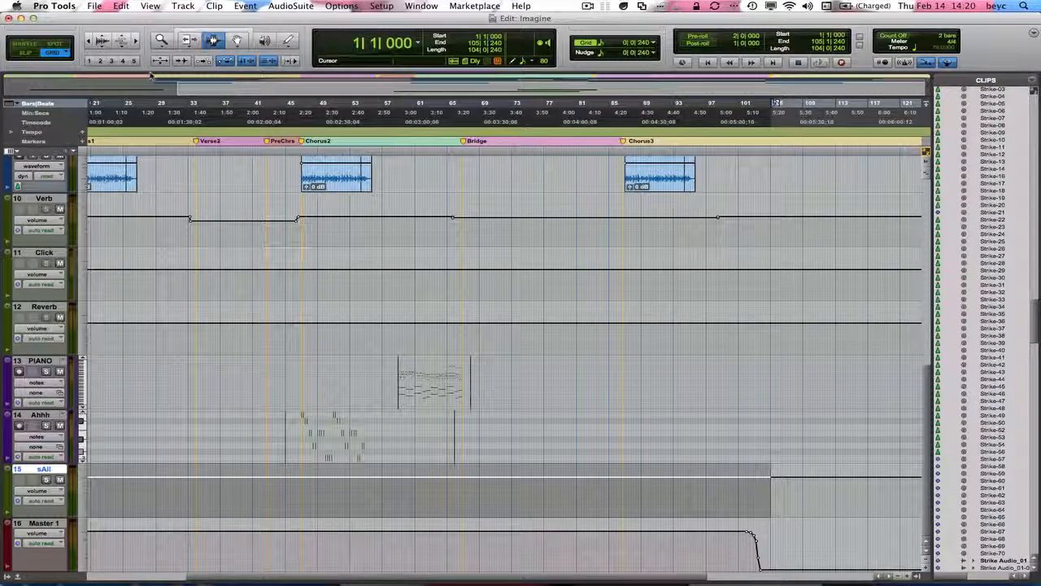
pyautogui.press('super+v')
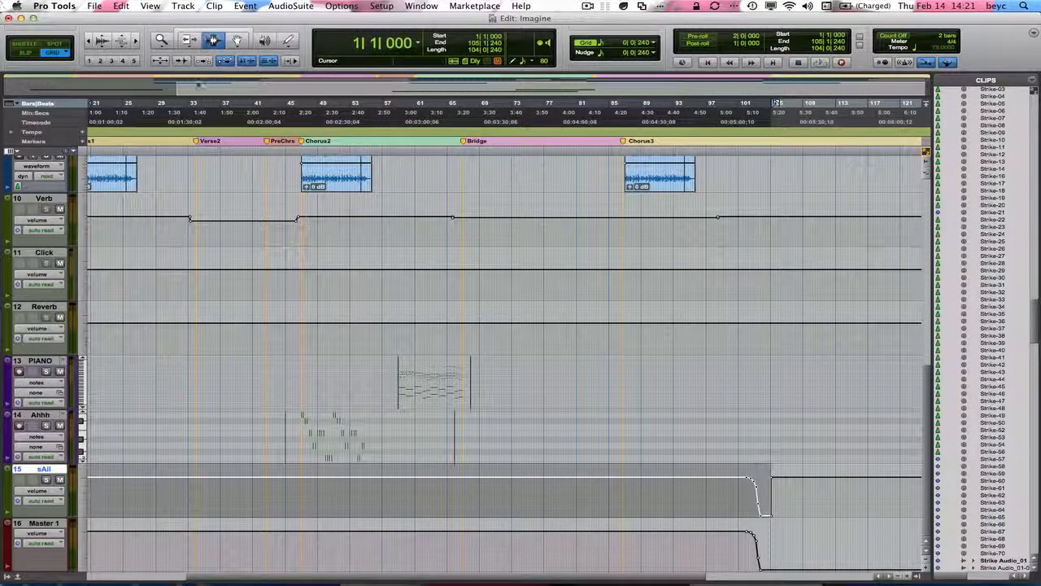
pyautogui.press('F9')
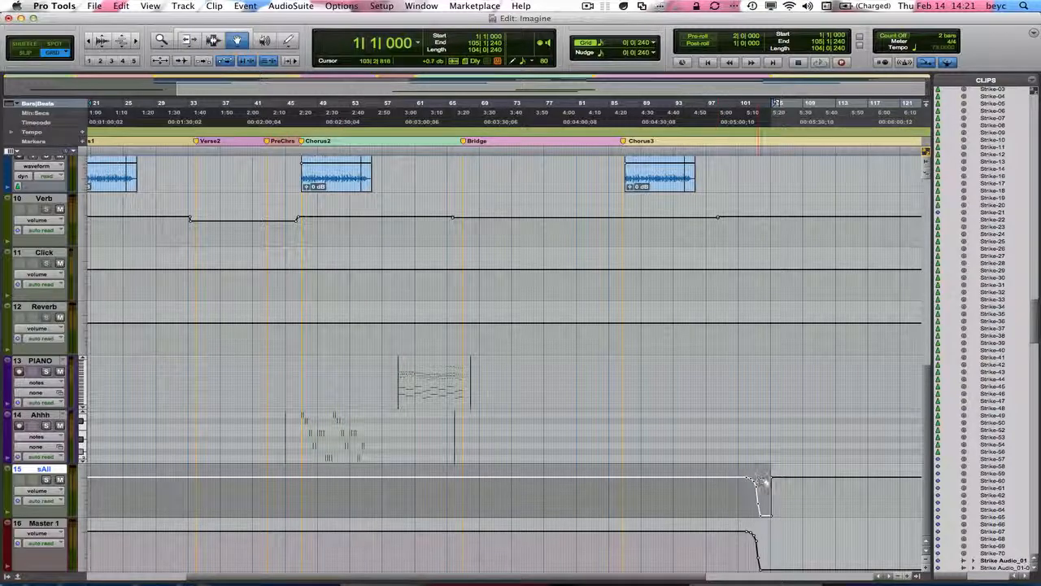
pyautogui.moveTo(774, 479); pyautogui.dragTo(771, 515)
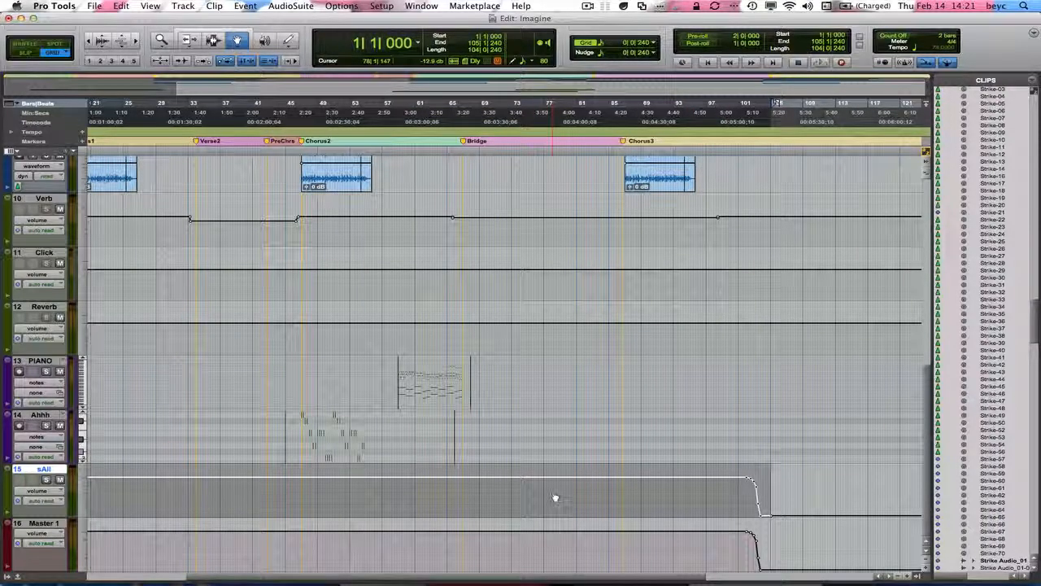
# In the Mix window, route sAll's output to a new stereo Audio Track named Bounce
pyautogui.press('super+equal')
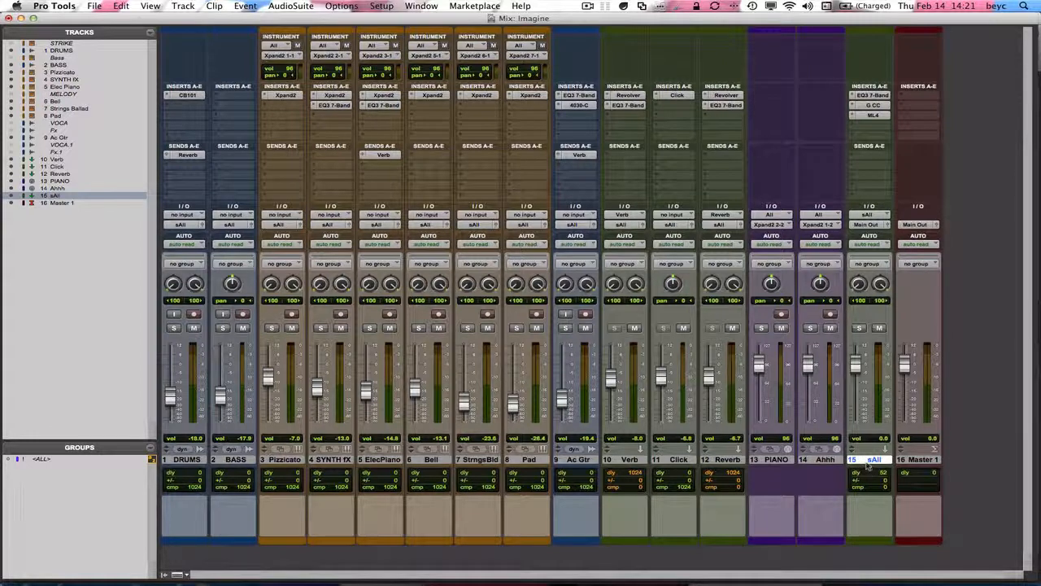
pyautogui.click(867, 225)
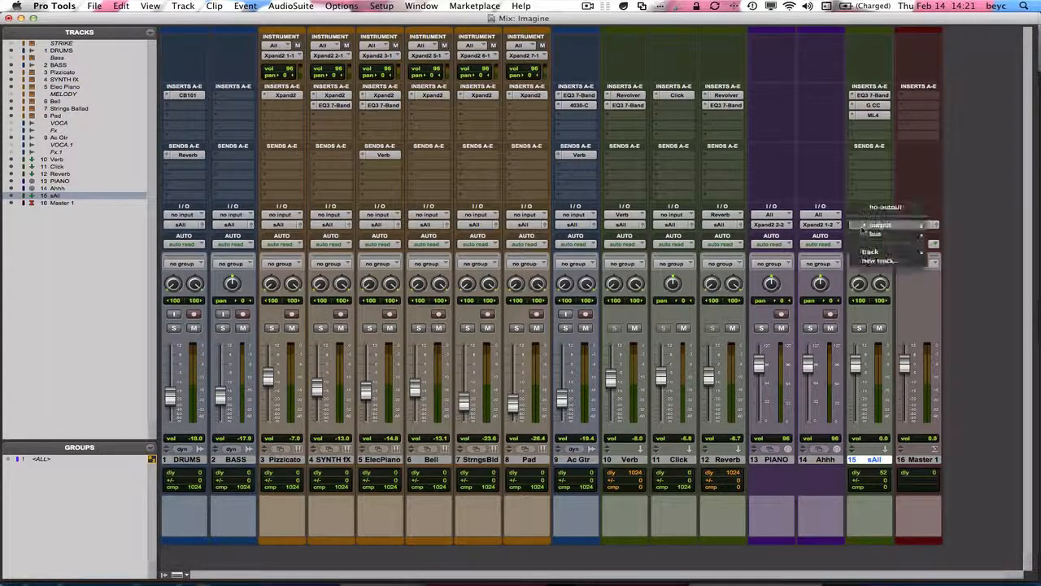
pyautogui.click(876, 262)
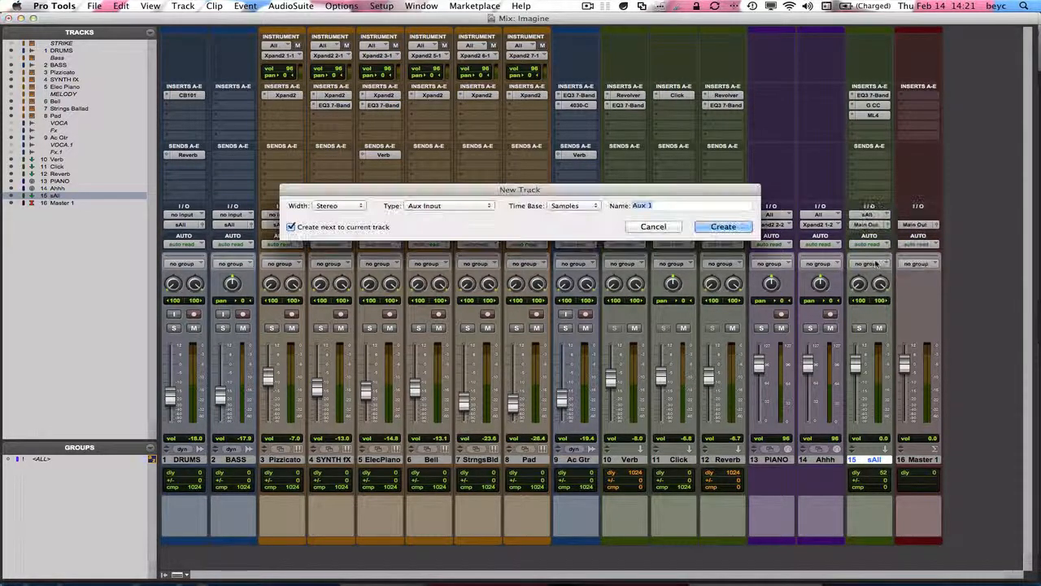
pyautogui.click(477, 207)
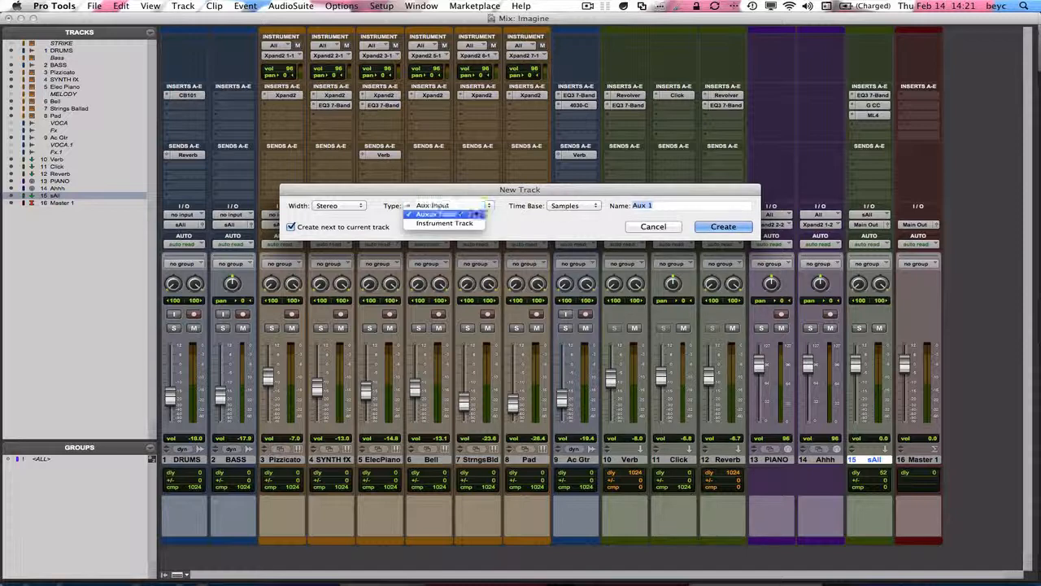
pyautogui.click(477, 214)
pyautogui.write('Bounce')
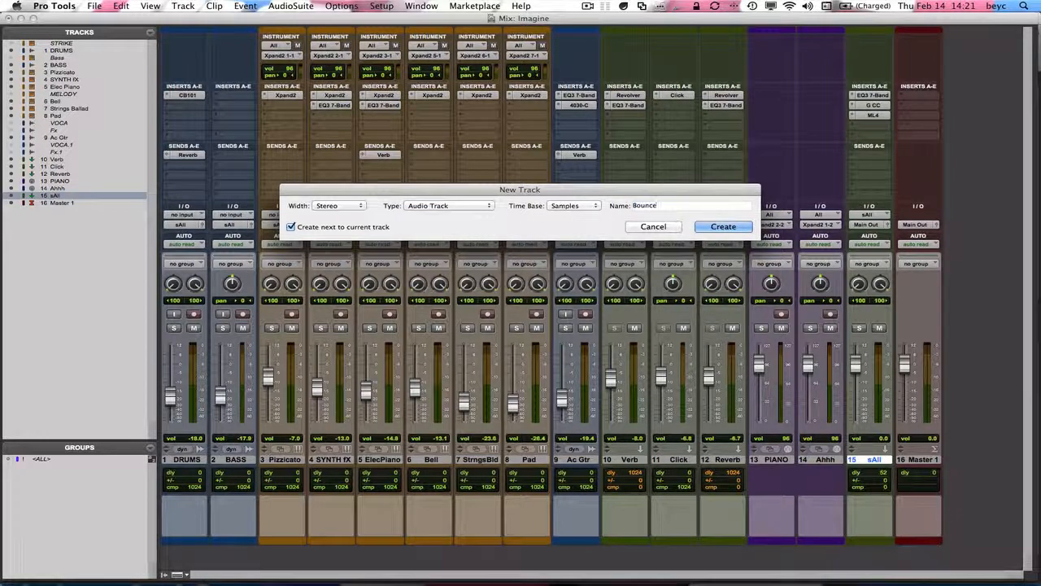
pyautogui.press('Return')
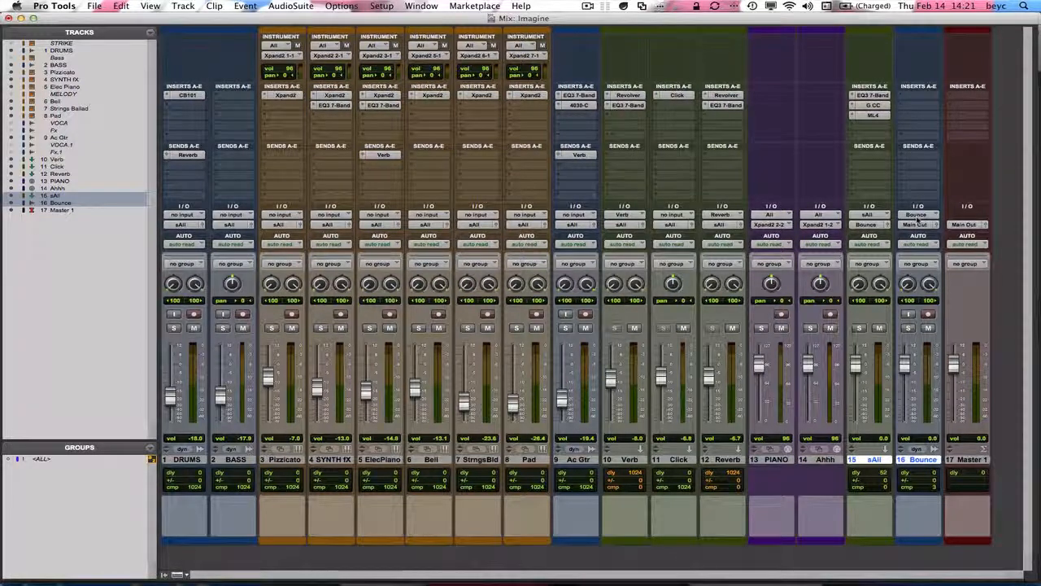
# Record-enable the Bounce track and recall the Bounce memory location in the Edit window to set the recording range
pyautogui.click(928, 315)
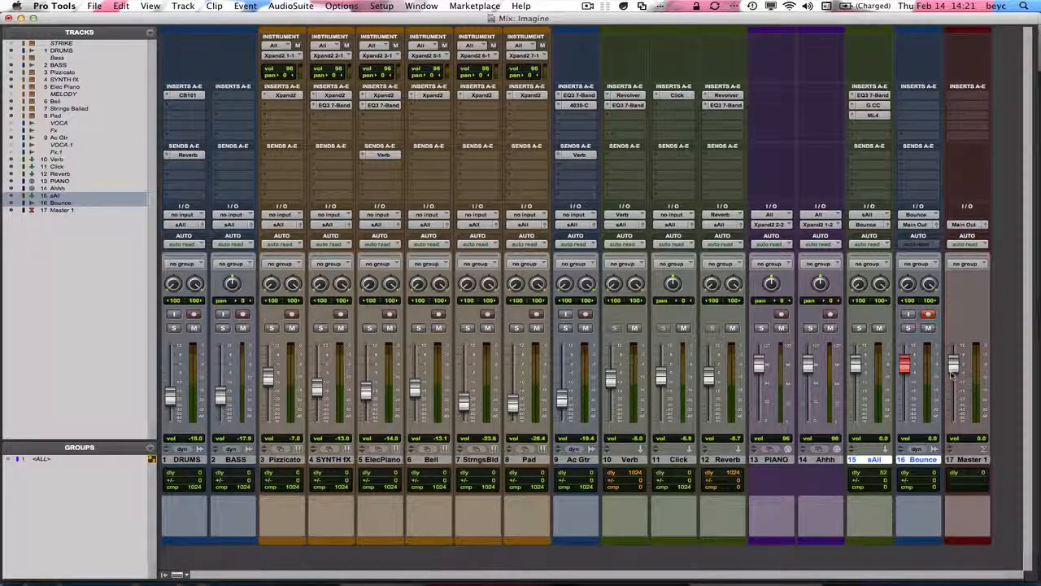
pyautogui.press('super+equal')
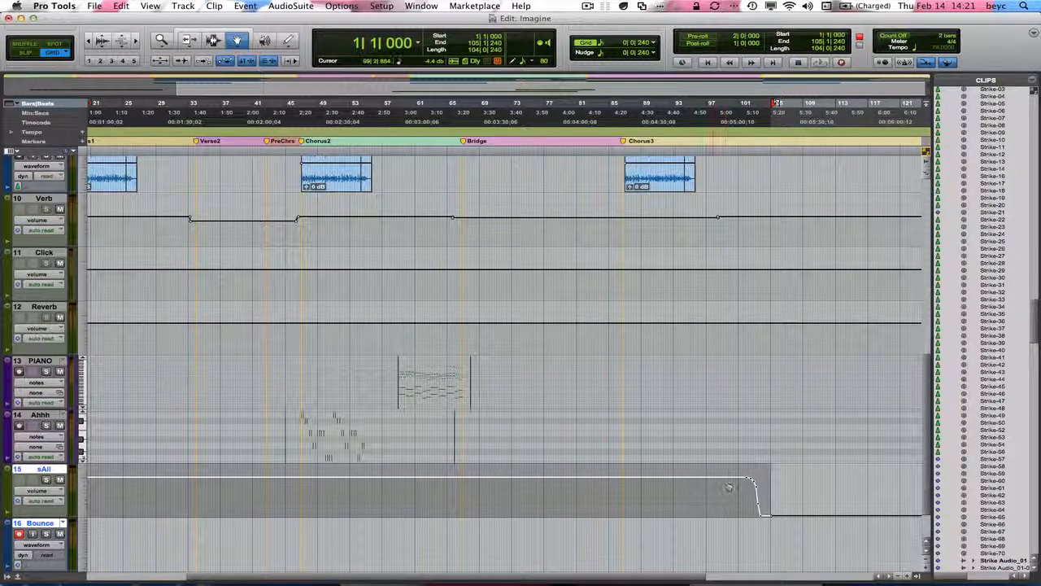
pyautogui.click(422, 6)
pyautogui.click(488, 233)
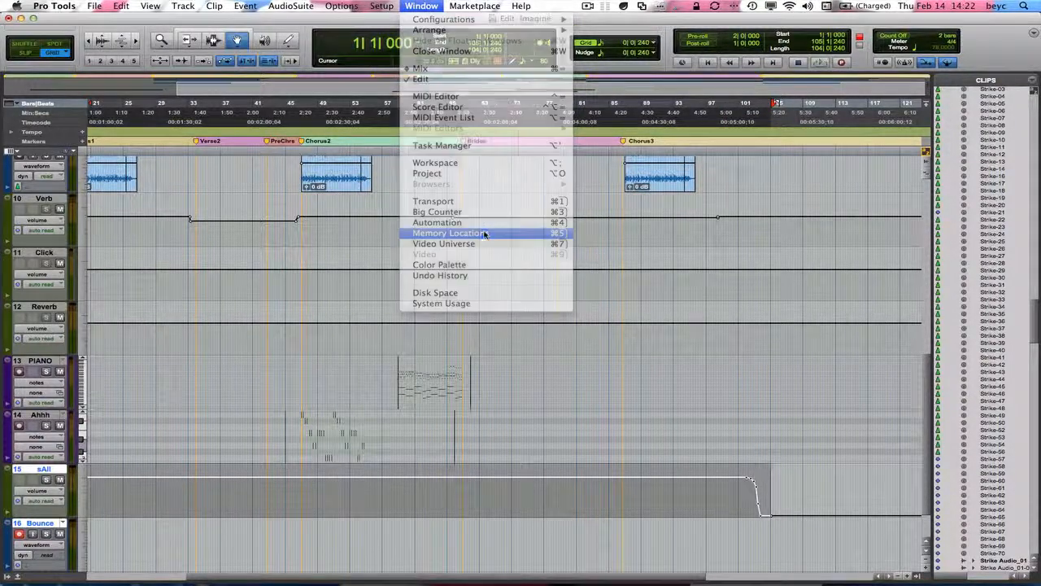
pyautogui.click(768, 448)
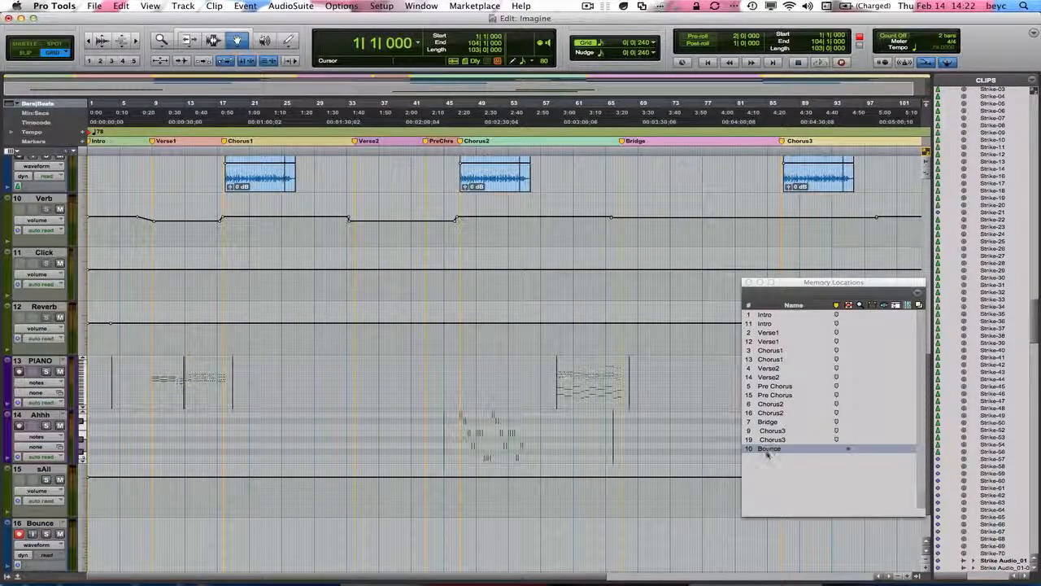
pyautogui.click(748, 282)
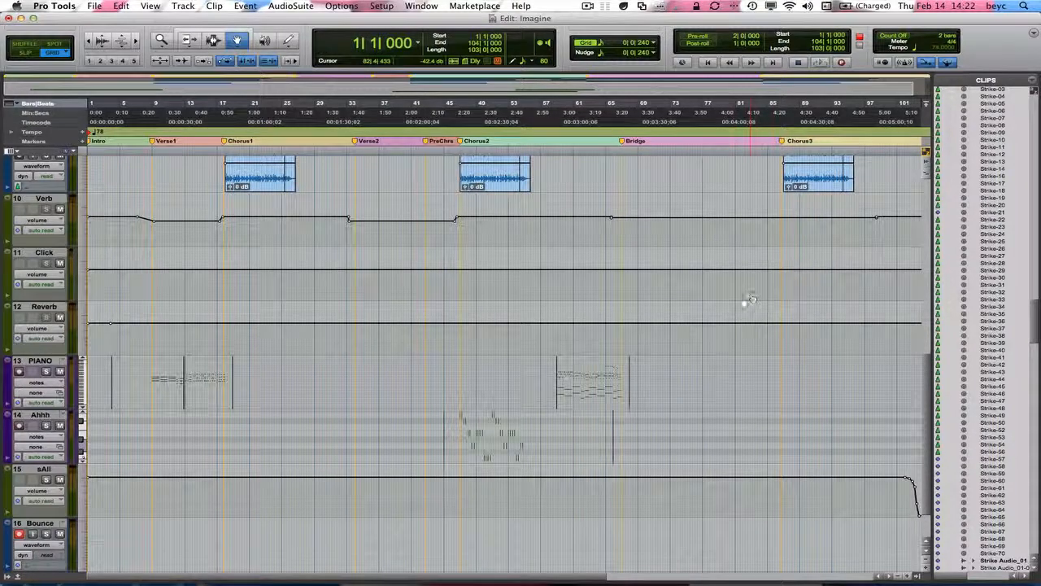
# Record the full mix onto the Bounce track, then take the track out of record-ready
pyautogui.doubleClick(161, 40)
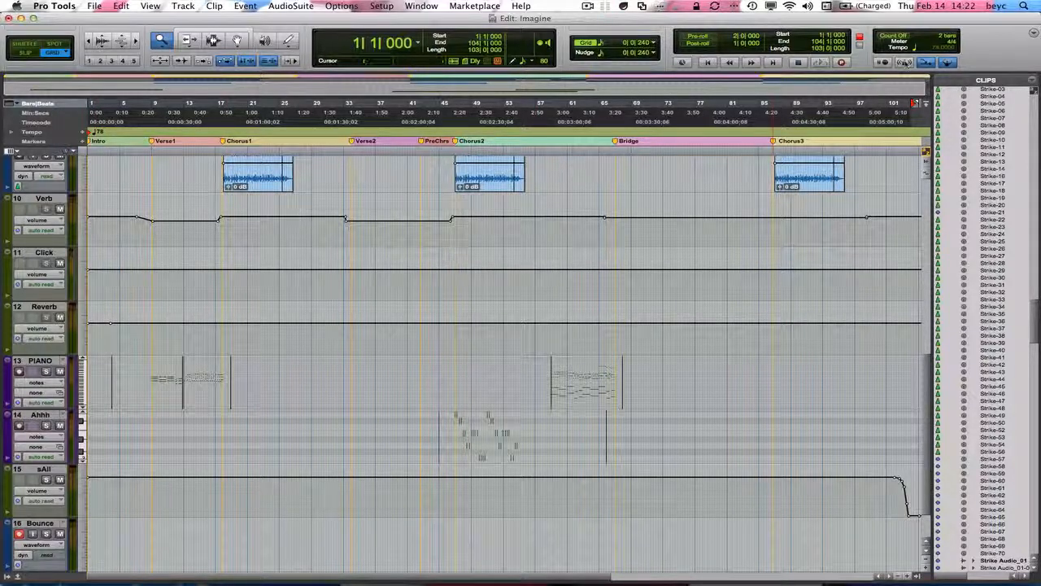
pyautogui.click(820, 63)
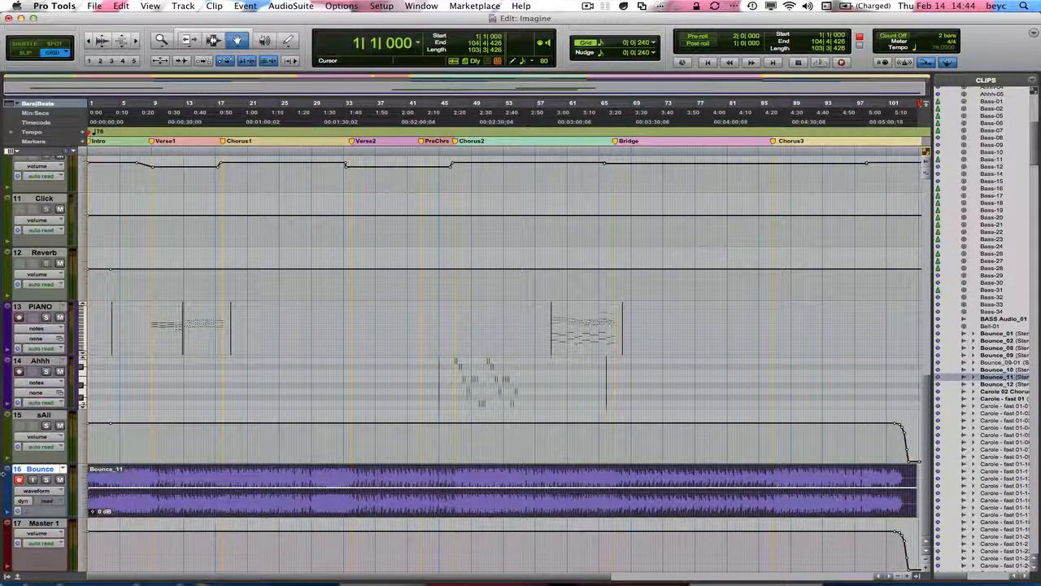
pyautogui.click(20, 480)
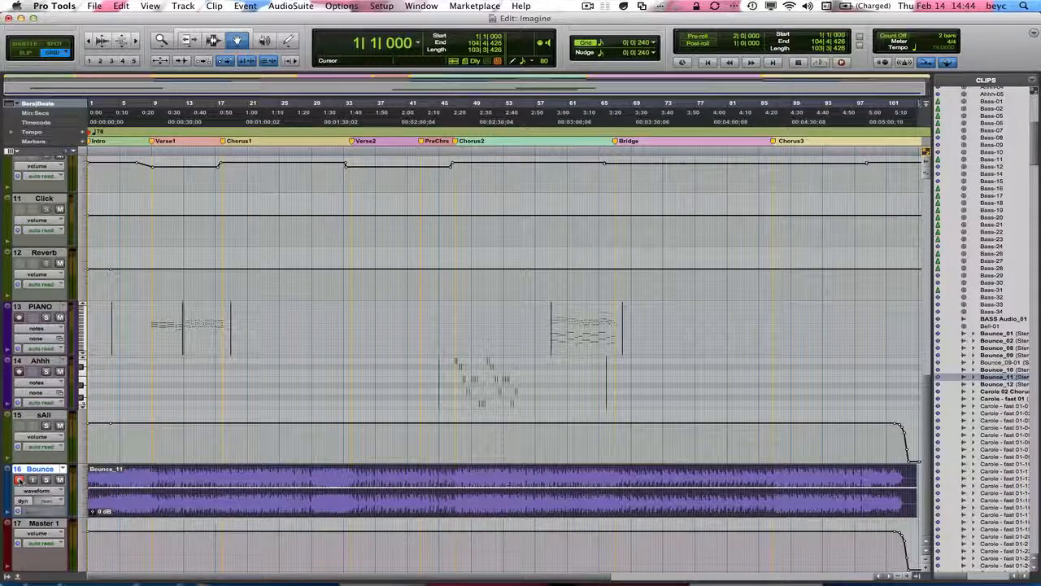
# Rename the recorded clip and its disk file Final Imagine_14Feb2013
pyautogui.doubleClick(414, 475)
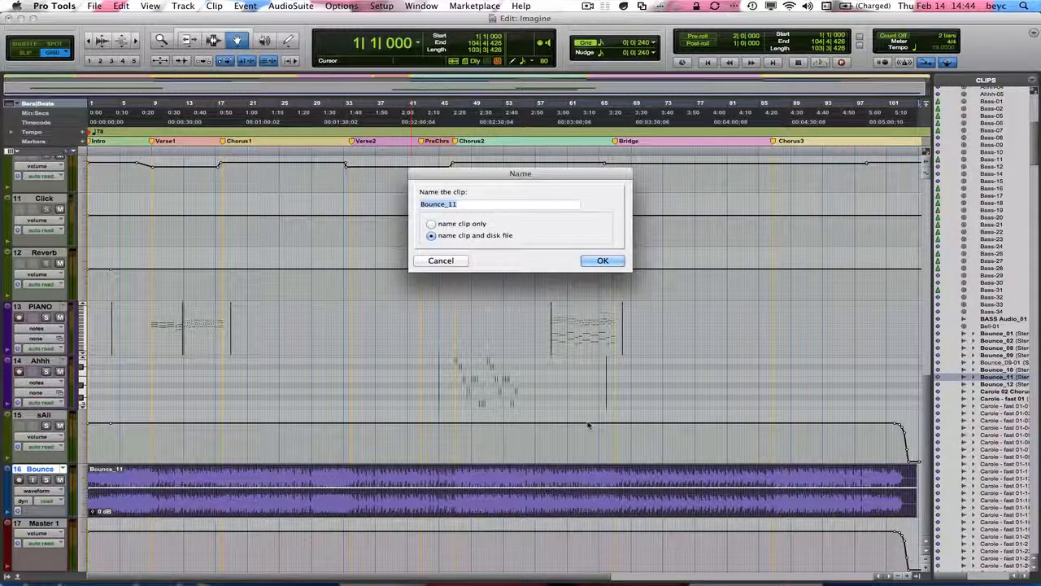
pyautogui.write('Final I')
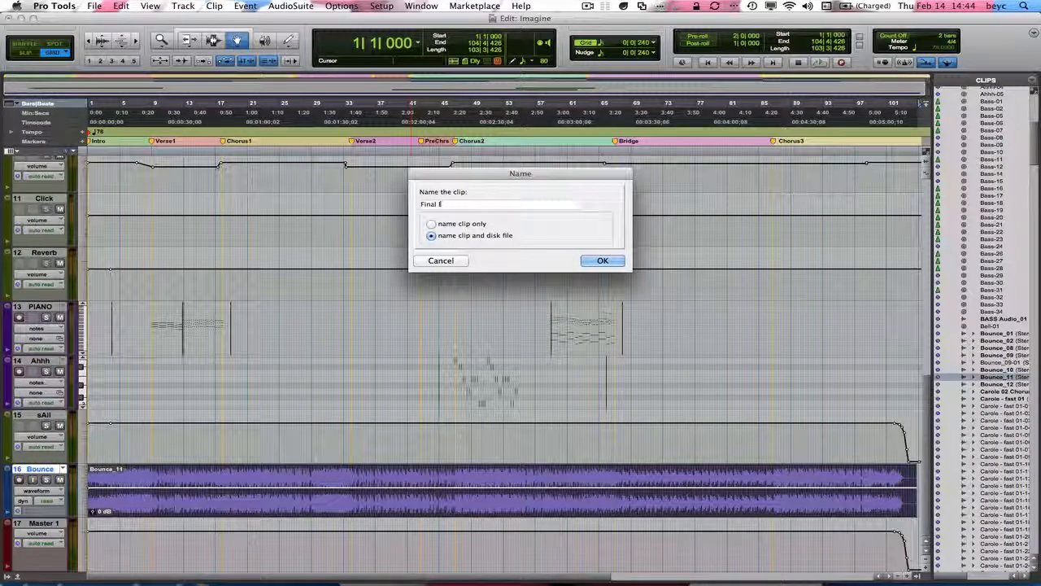
pyautogui.write('magine')
pyautogui.write('14Feb2013')
pyautogui.press('Return')
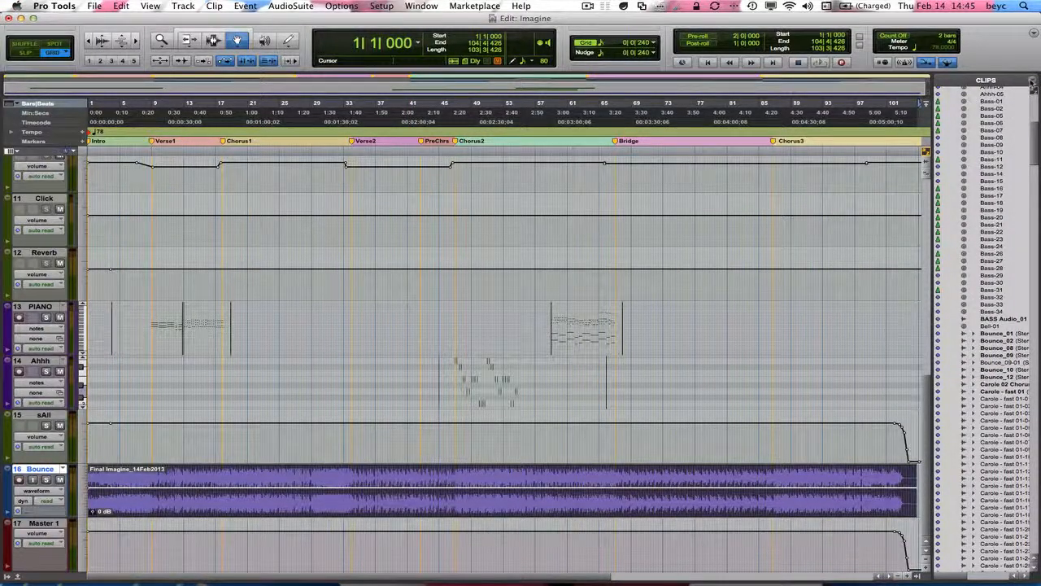
# Export the Final Imagine_14Feb2013 clip to the Desktop as a 16-bit, 44.1 kHz interleaved WAV file, prompting for each duplicate name
pyautogui.click(1030, 84)
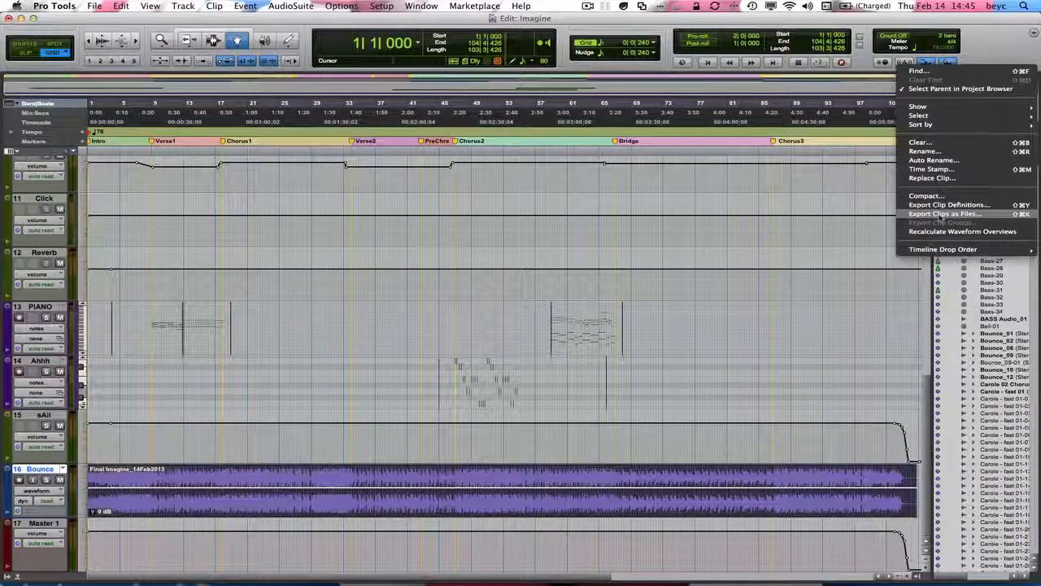
pyautogui.click(942, 214)
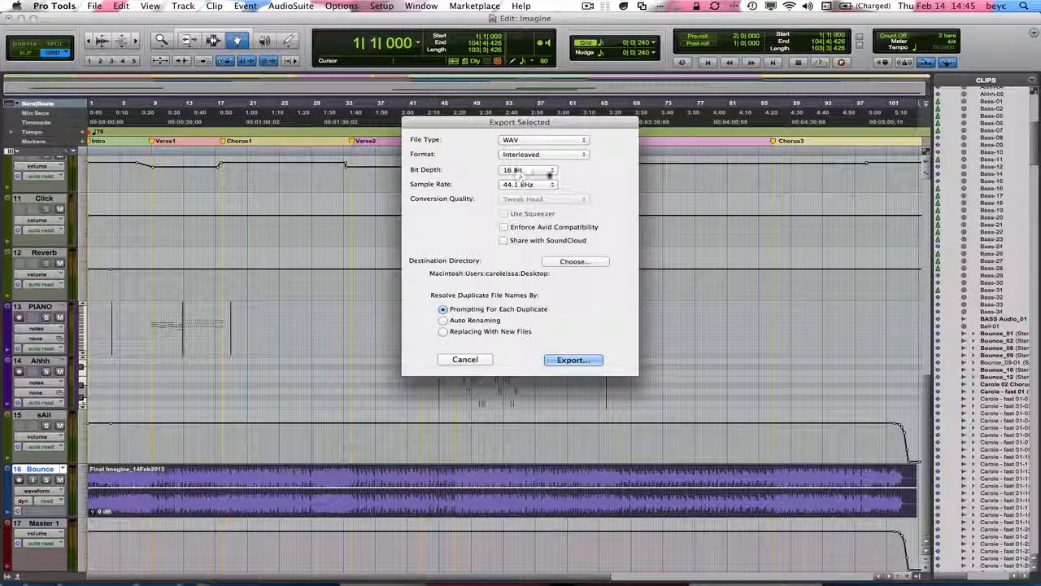
pyautogui.click(574, 262)
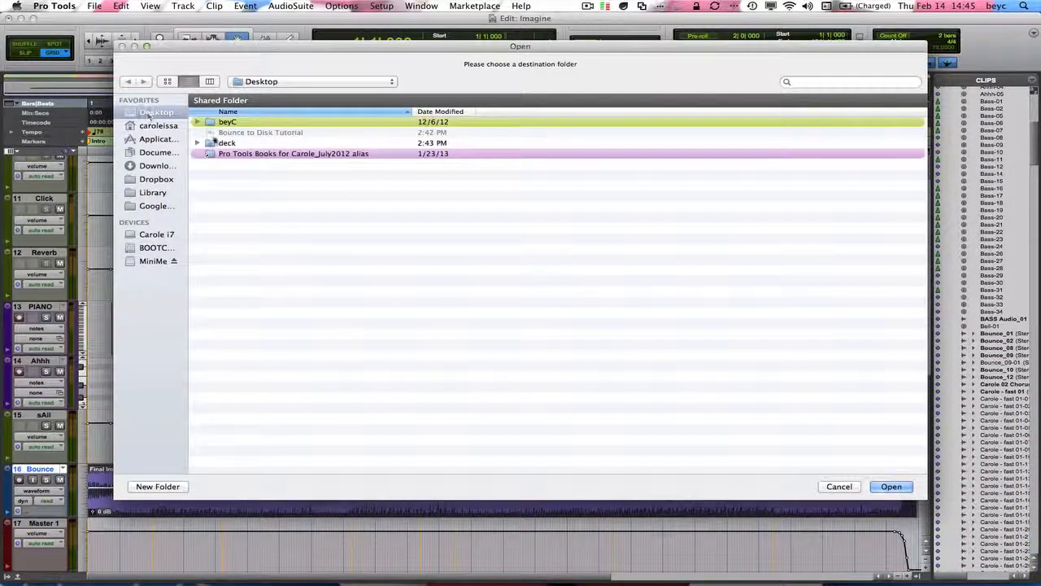
pyautogui.click(895, 486)
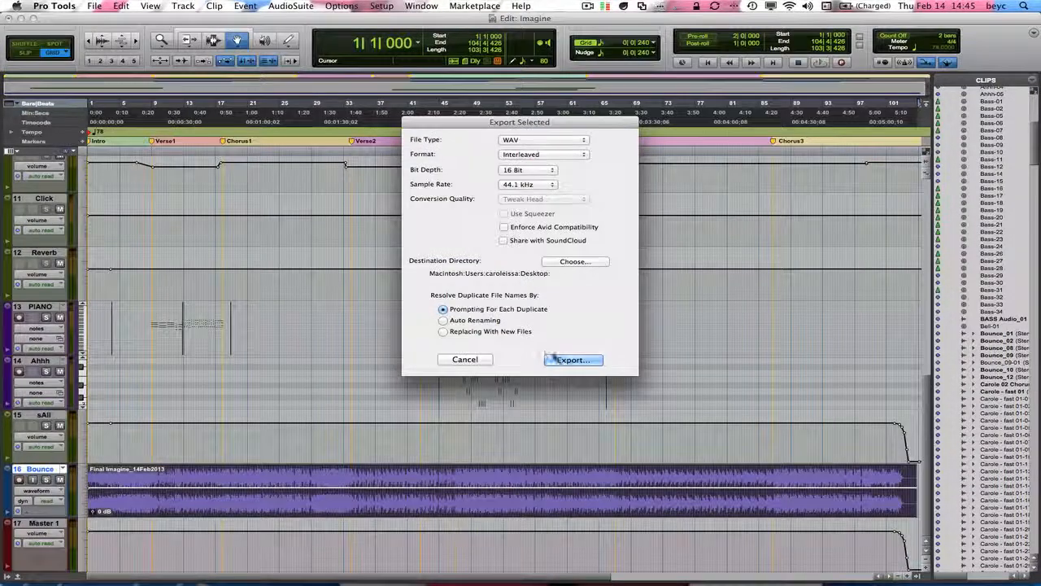
pyautogui.click(550, 359)
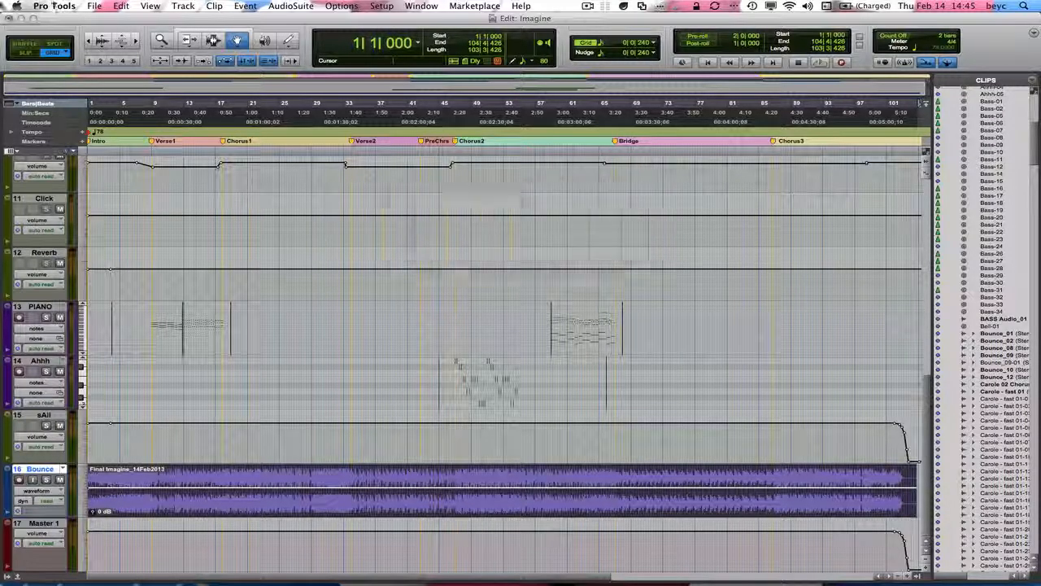
# Hide Pro Tools to show the desktop and select the exported Final Imagine WAV file there
pyautogui.click(51, 7)
pyautogui.click(65, 71)
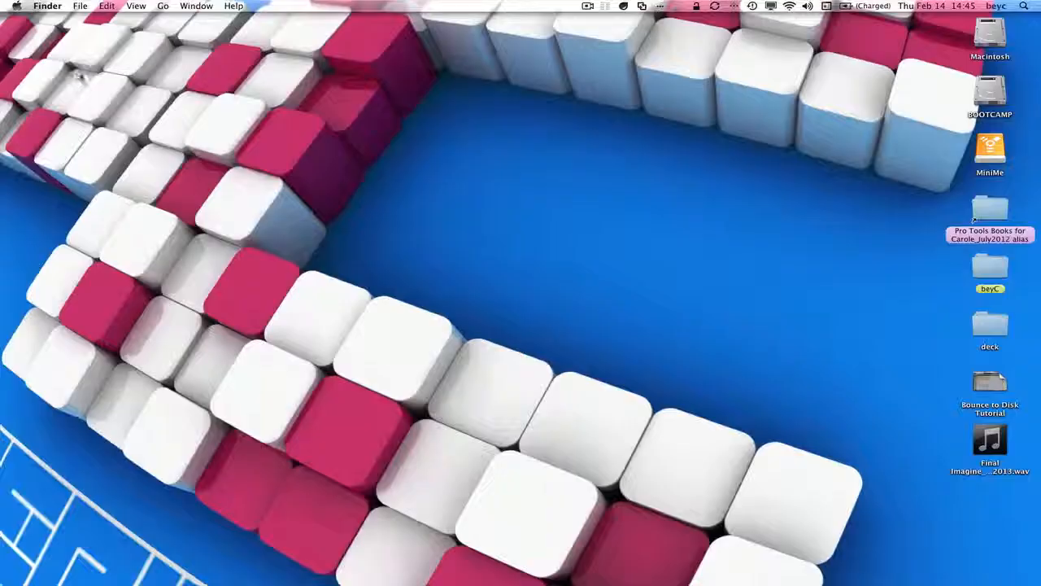
pyautogui.click(979, 430)
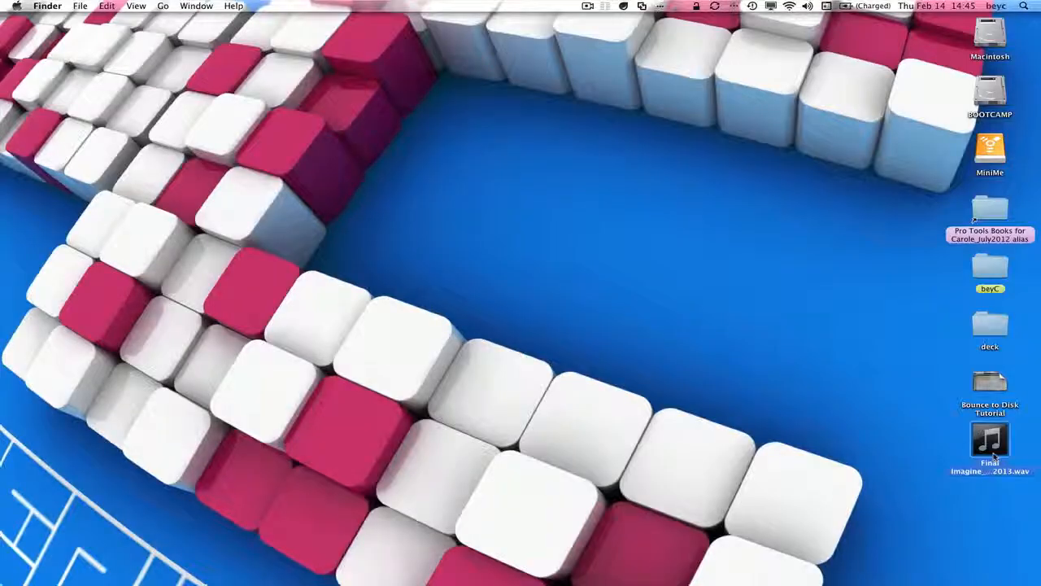